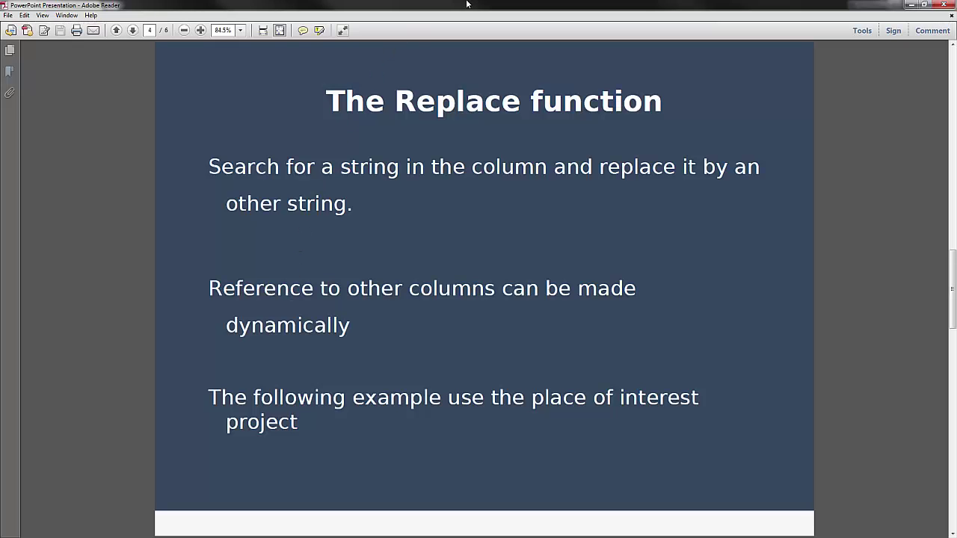
# - Shrink the slide viewer, remove the Postal Code facet, and add a text facet on parent_page_1
pyautogui.doubleClick(466, 4)
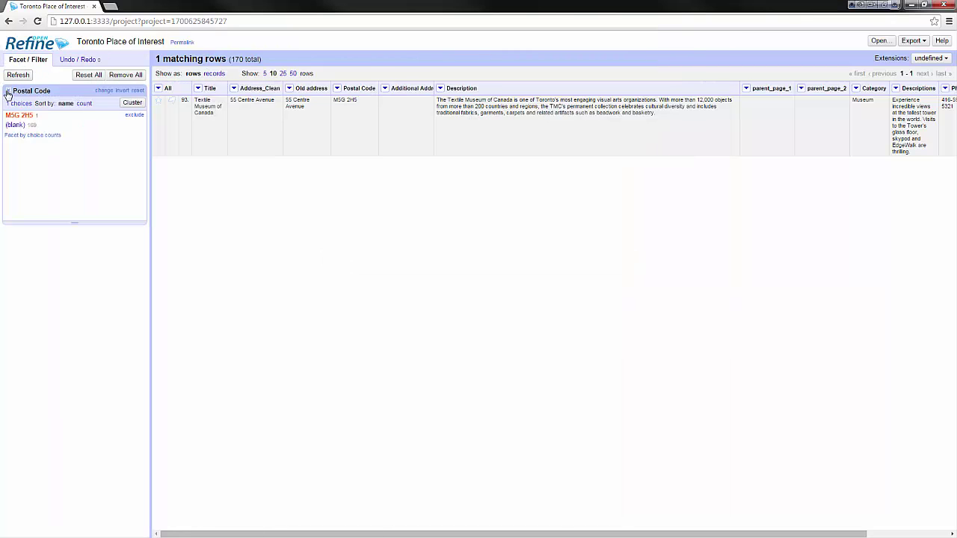
pyautogui.click(9, 90)
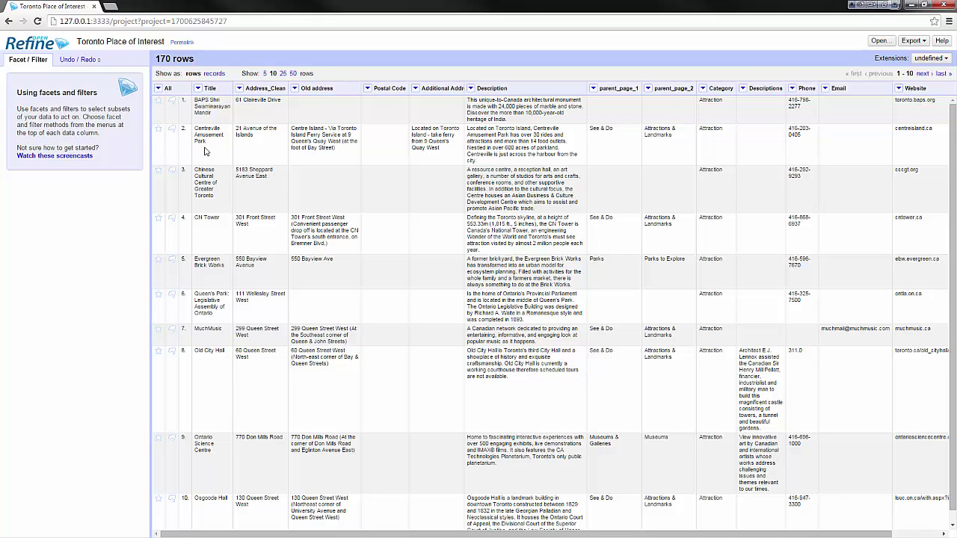
pyautogui.click(593, 88)
pyautogui.moveTo(602, 99)
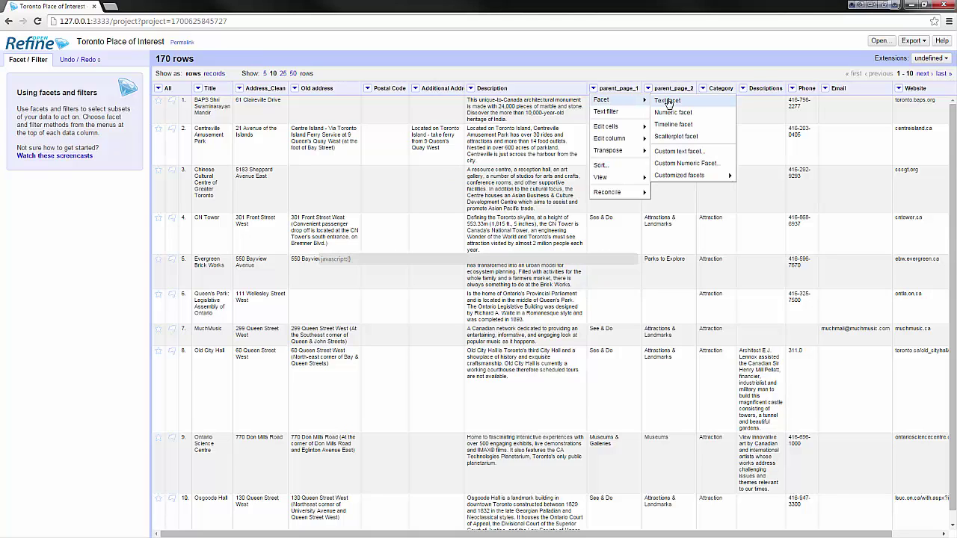
pyautogui.click(667, 101)
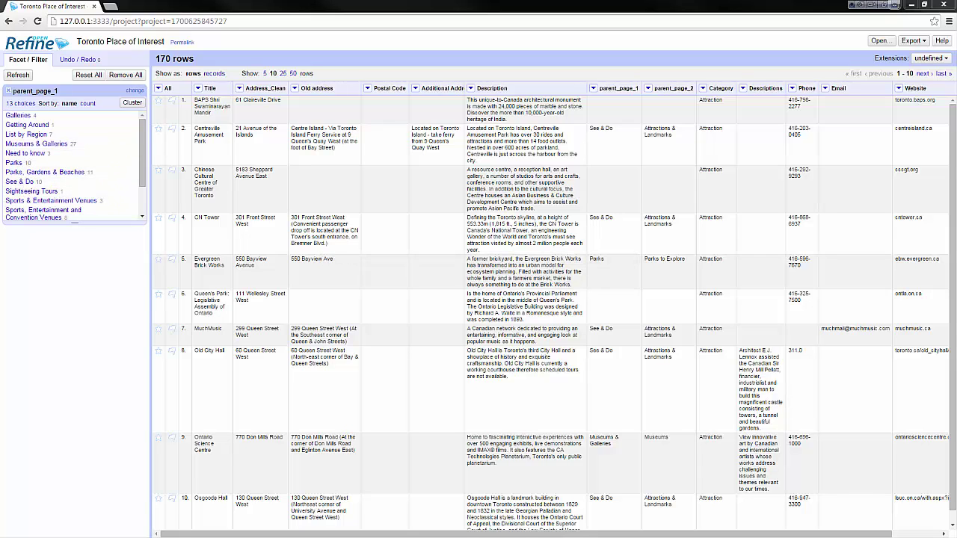
# - Enlarge the parent_page_1 facet list and start renaming See & Do to See and Do
pyautogui.moveTo(74, 224); pyautogui.dragTo(68, 270)
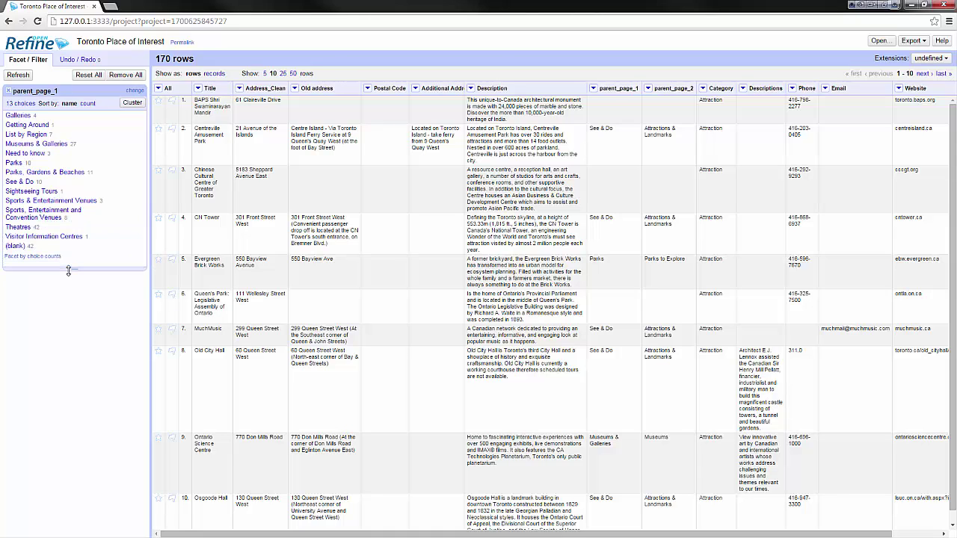
pyautogui.click(116, 183)
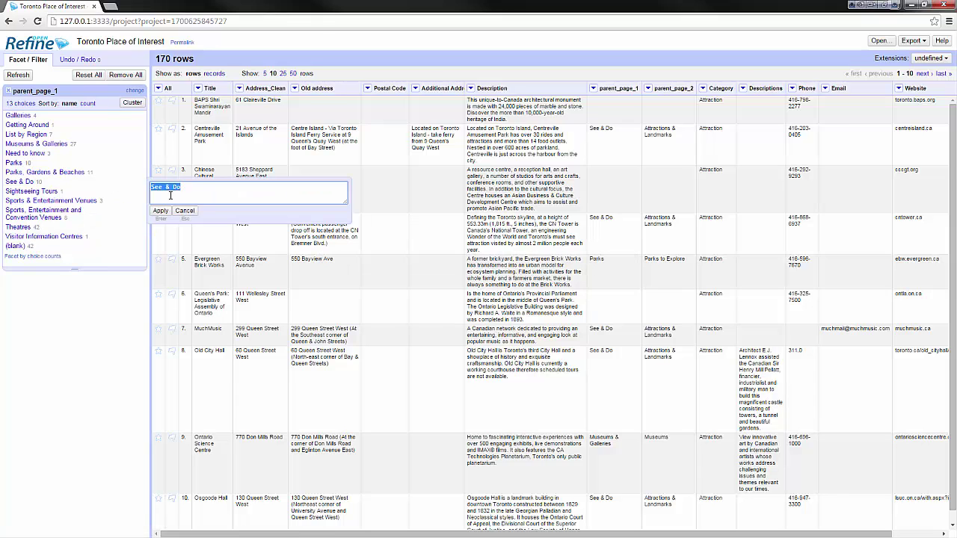
pyautogui.click(169, 188)
pyautogui.press('BackSpace')
pyautogui.write('and')
# - Cancel the facet rename and transform parent_page_1 with value.replace('&','and')
pyautogui.click(185, 212)
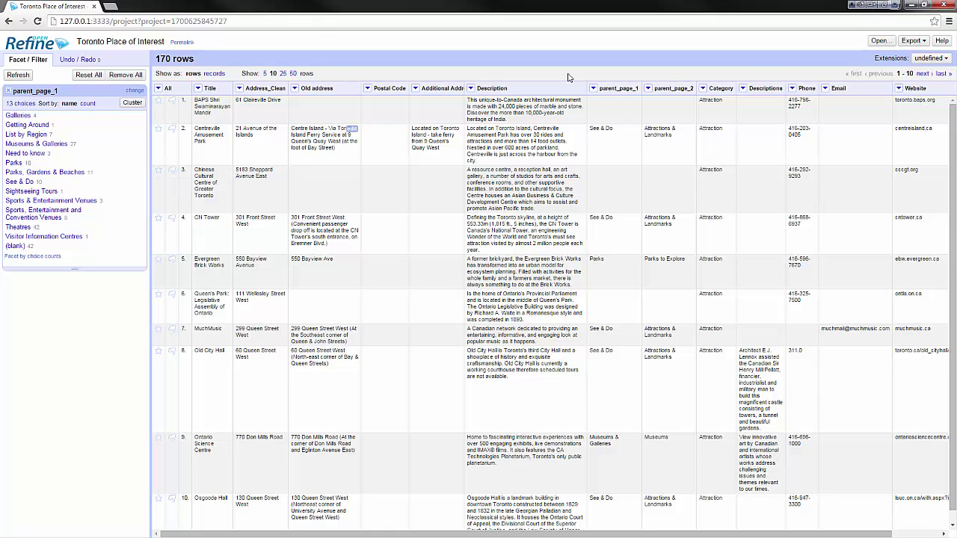
pyautogui.click(593, 88)
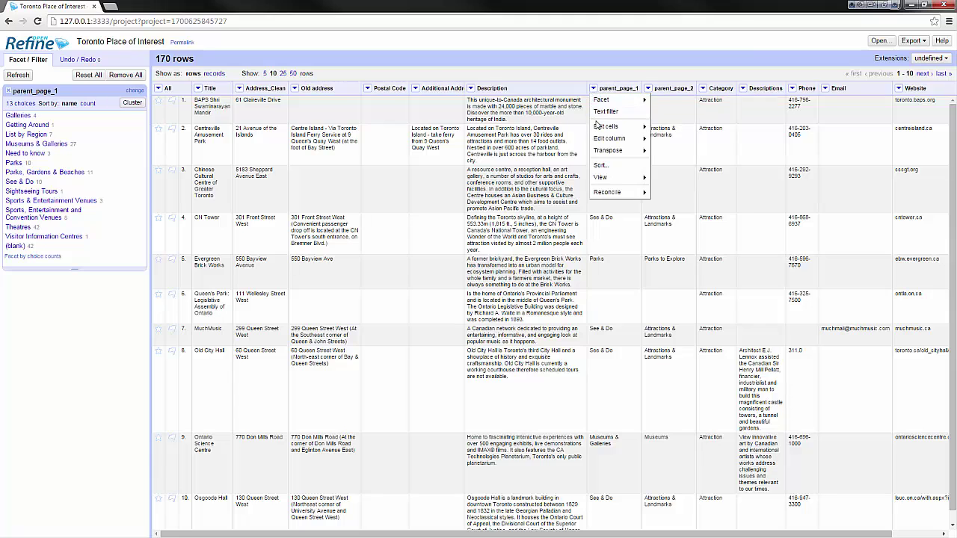
pyautogui.moveTo(605, 126)
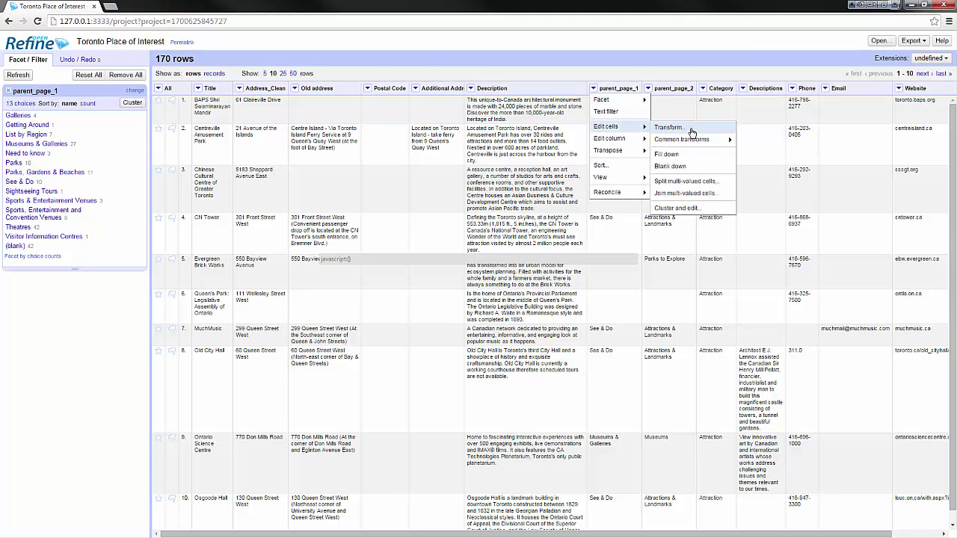
pyautogui.click(692, 132)
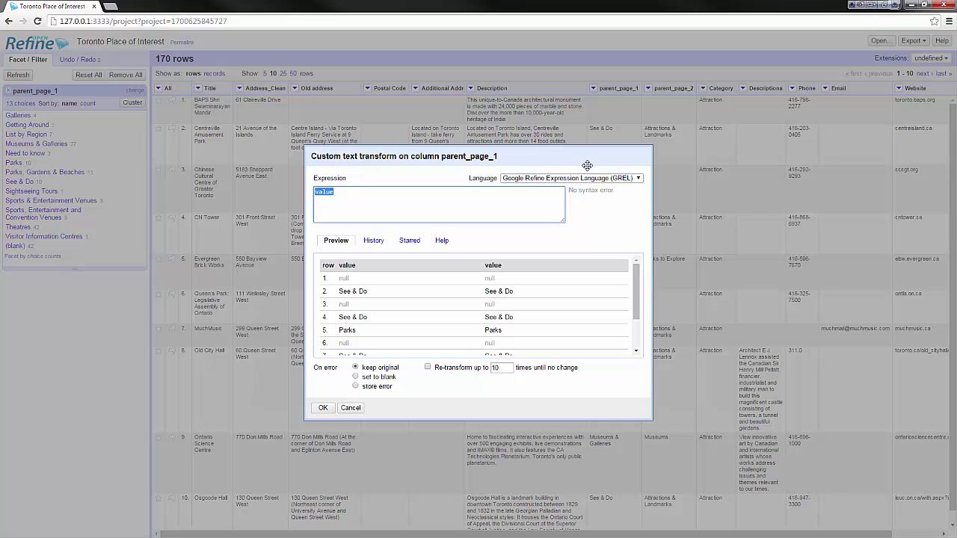
pyautogui.click(405, 215)
pyautogui.write('.')
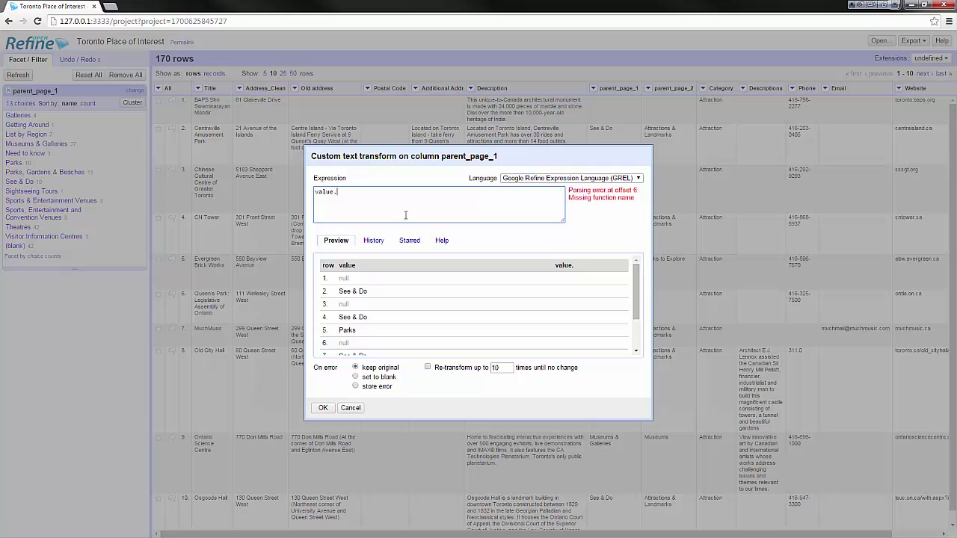
pyautogui.write('replace(')
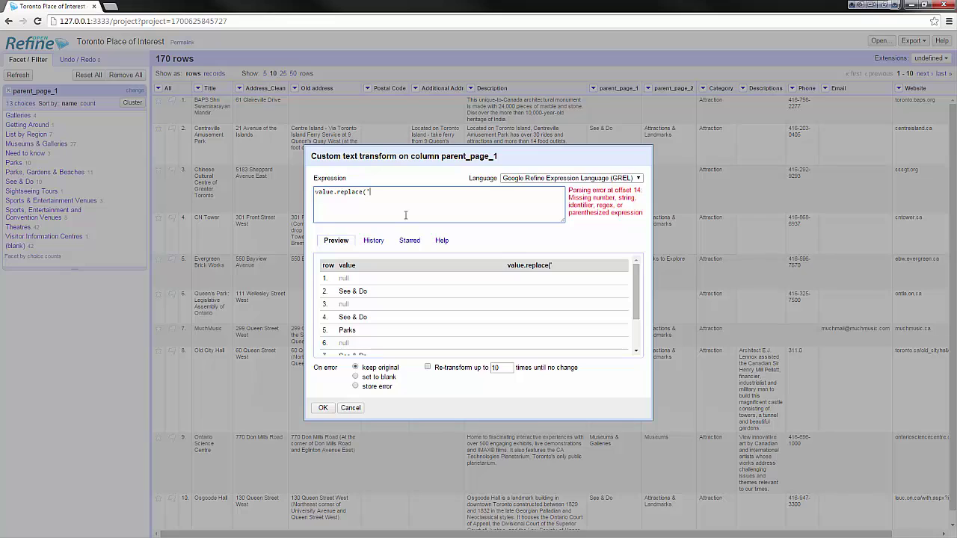
pyautogui.write("'&'")
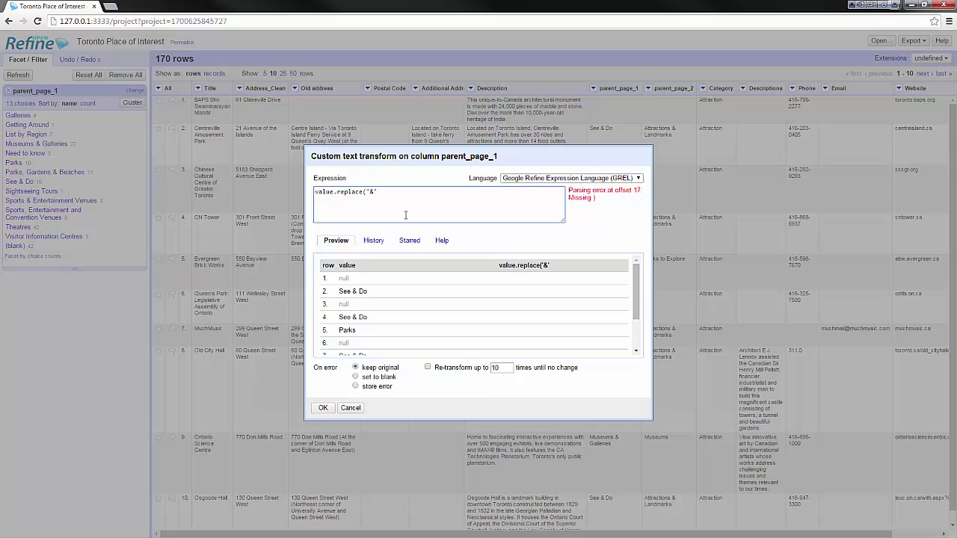
pyautogui.write(",'")
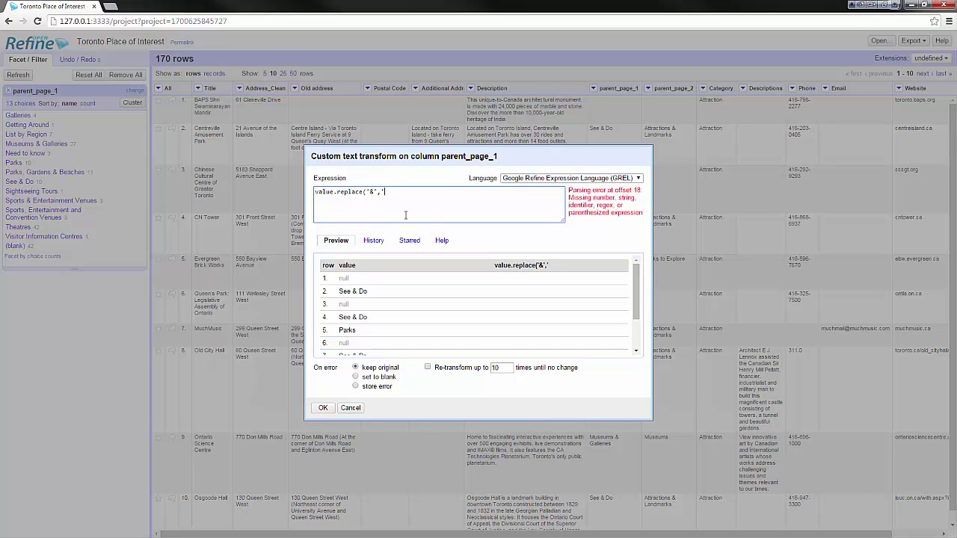
pyautogui.write("and')")
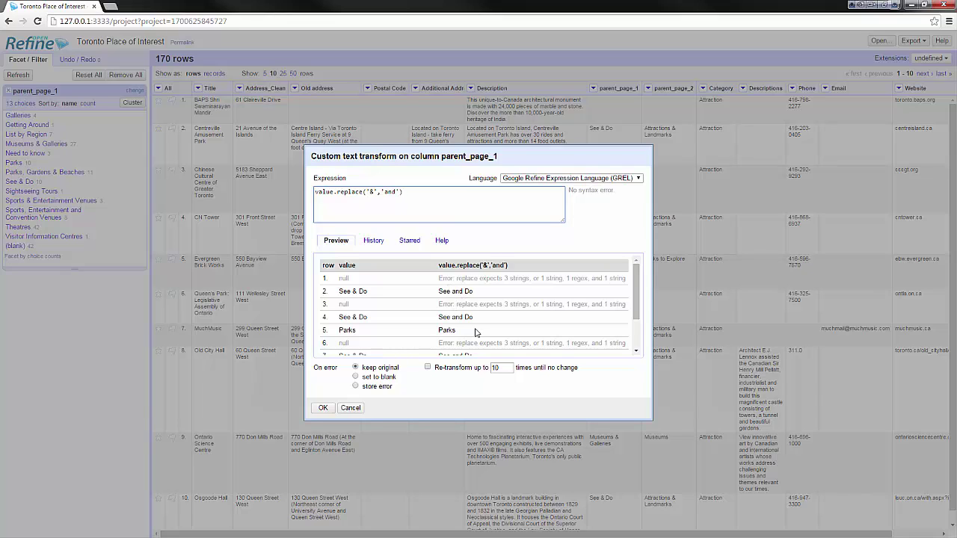
pyautogui.scroll(-2, 475, 332)
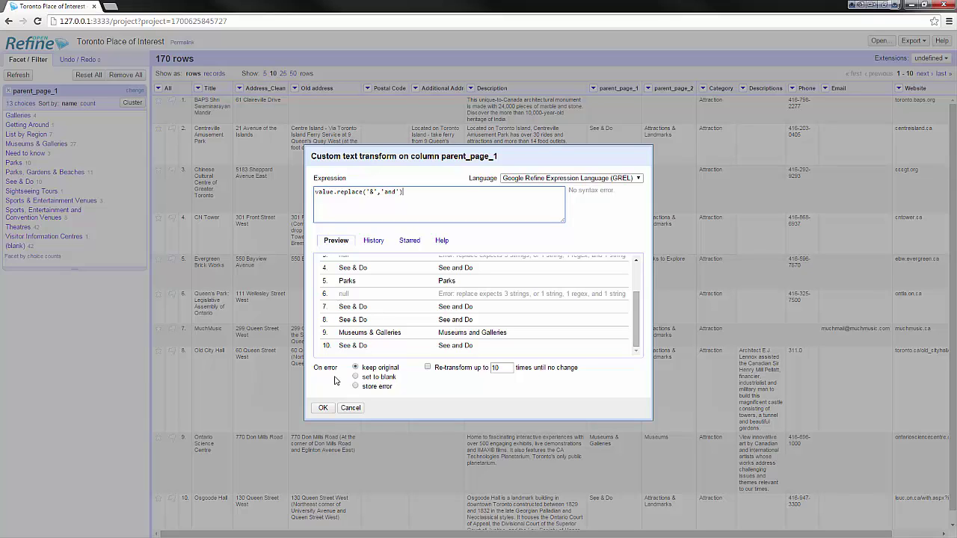
pyautogui.click(323, 410)
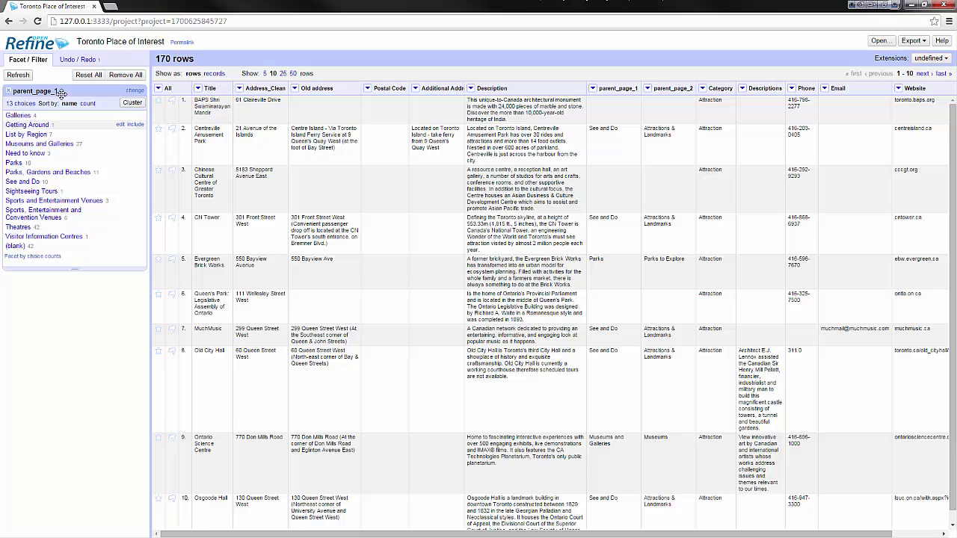
# - Close the parent_page_1 facet in the Facet/Filter panel
pyautogui.click(8, 91)
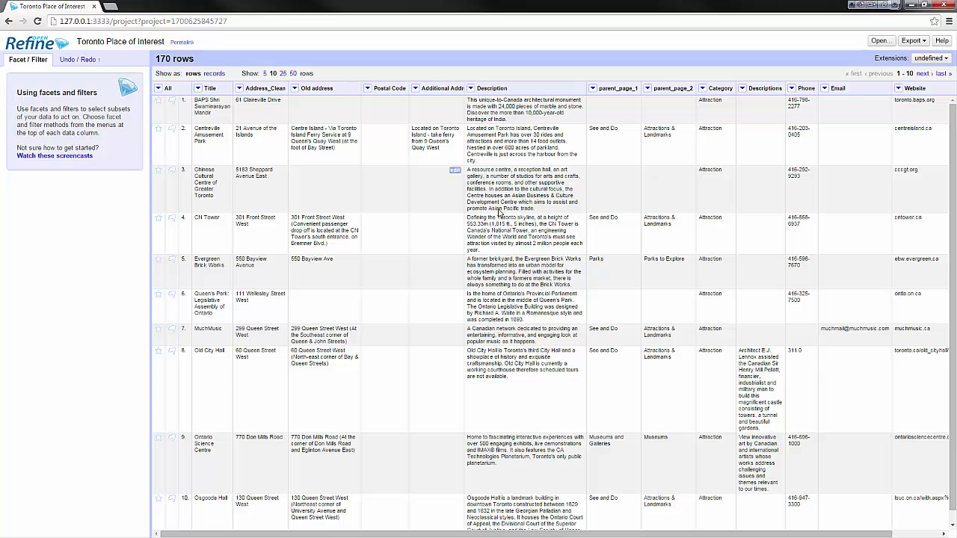
# - Add a text facet on Postal Code showing M5G 2H5 and 169 blanks
pyautogui.click(368, 89)
pyautogui.moveTo(416, 104)
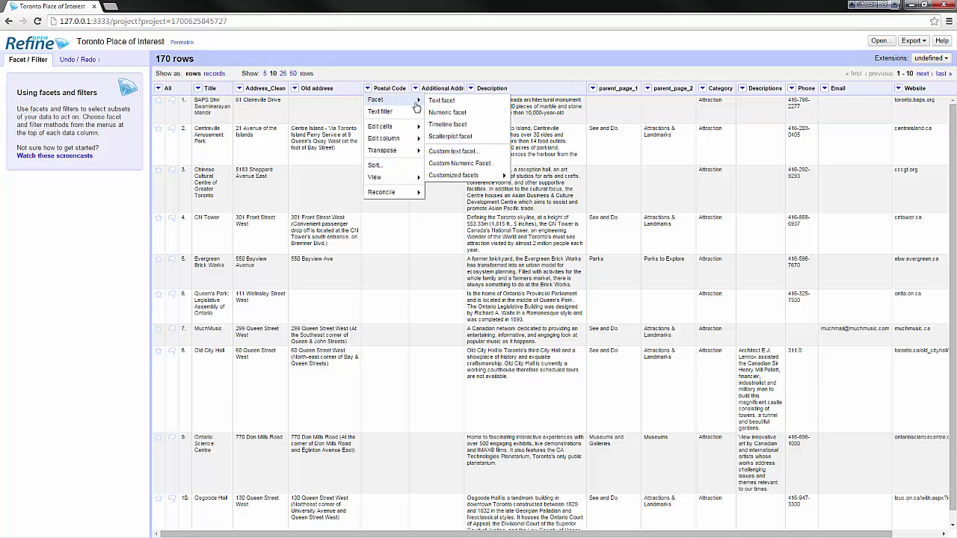
pyautogui.click(455, 105)
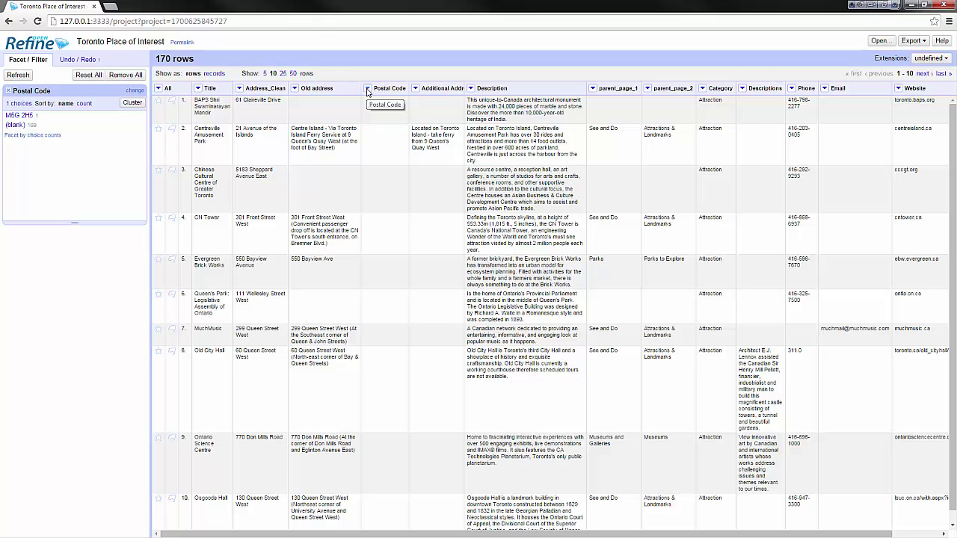
pyautogui.click(367, 90)
pyautogui.moveTo(388, 126)
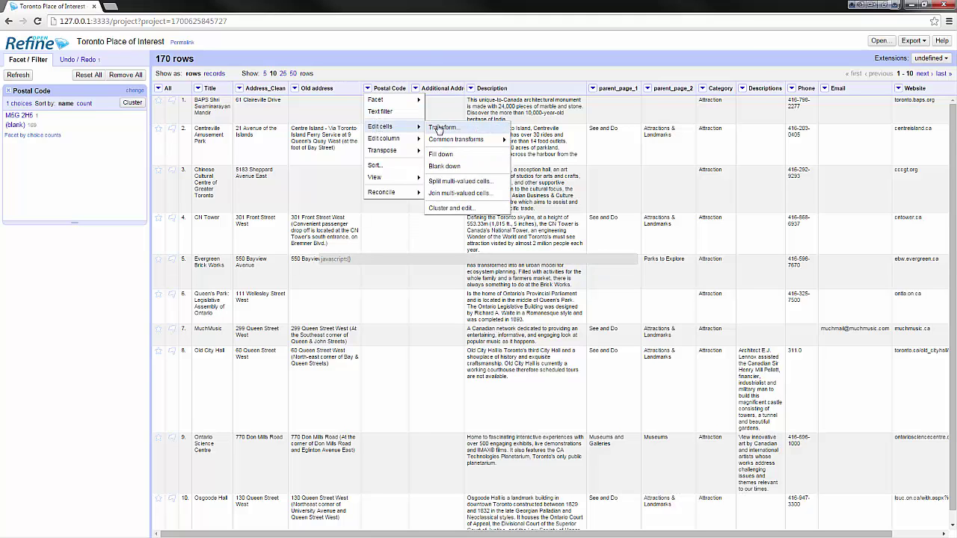
pyautogui.click(439, 128)
pyautogui.click(370, 194)
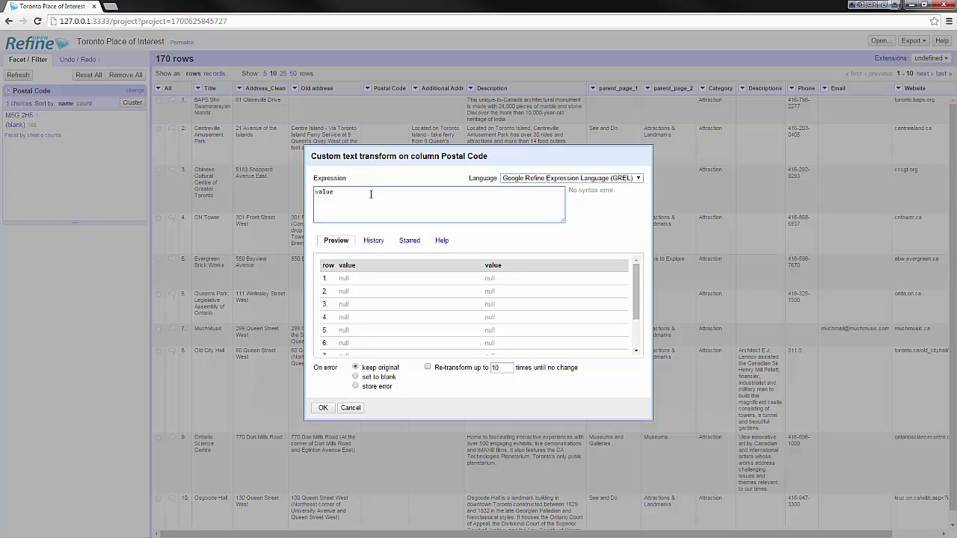
pyautogui.write('.replasce')
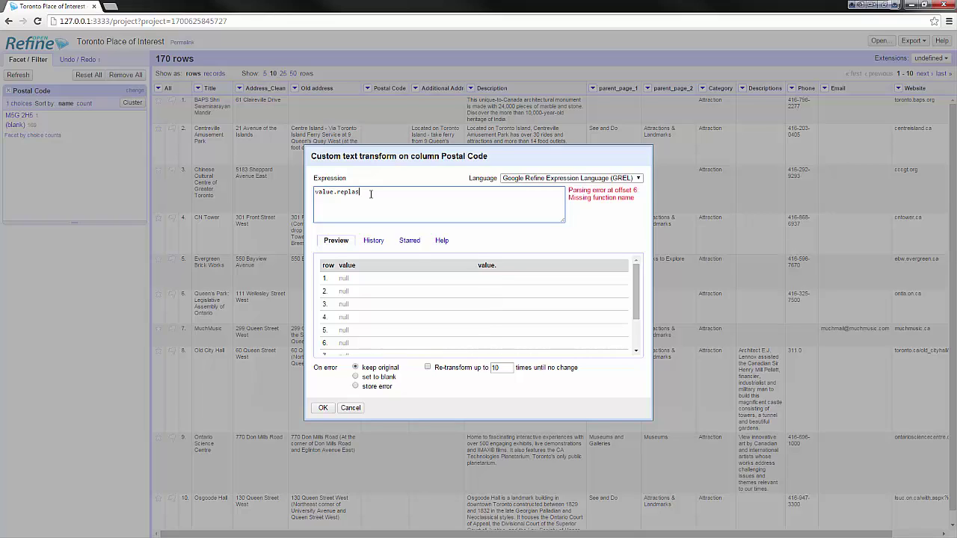
pyautogui.press('BackSpace')
pyautogui.press('BackSpace')
pyautogui.press('BackSpace')
pyautogui.write('ce')
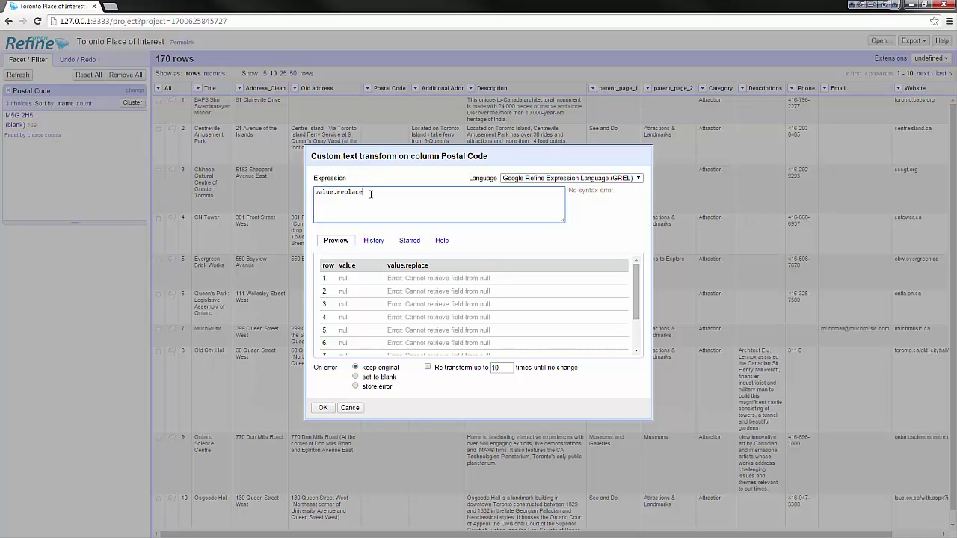
pyautogui.write('("')
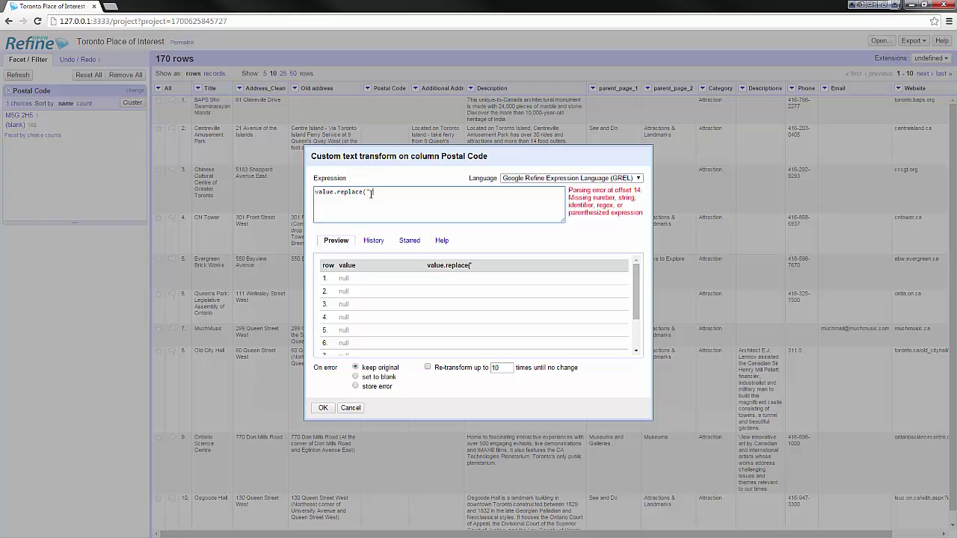
pyautogui.write(' "')
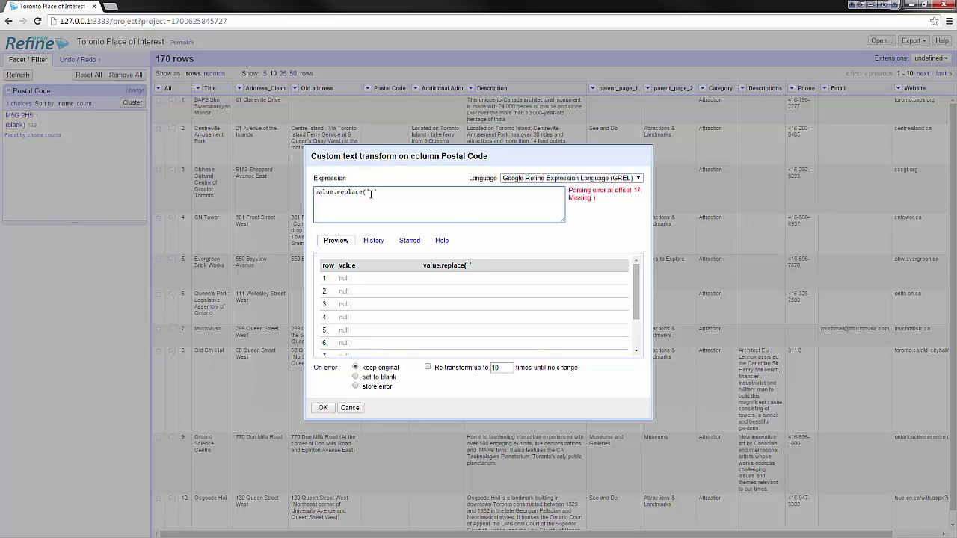
pyautogui.write(',')
pyautogui.write('""')
pyautogui.write(')')
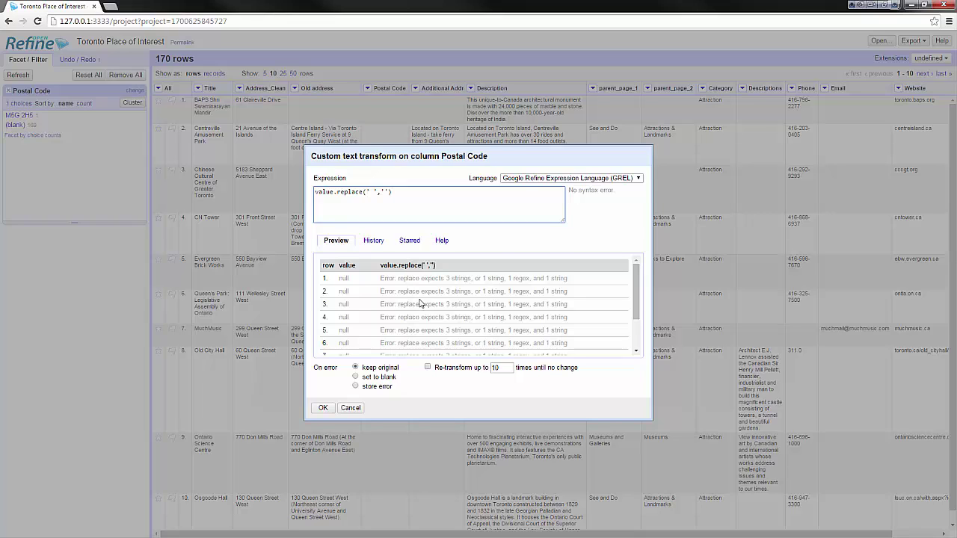
pyautogui.scroll(-2, 426, 304)
pyautogui.scroll(2, 426, 304)
# - Close the transform dialog unapplied and filter to postal code M5G 2H5
pyautogui.click(350, 408)
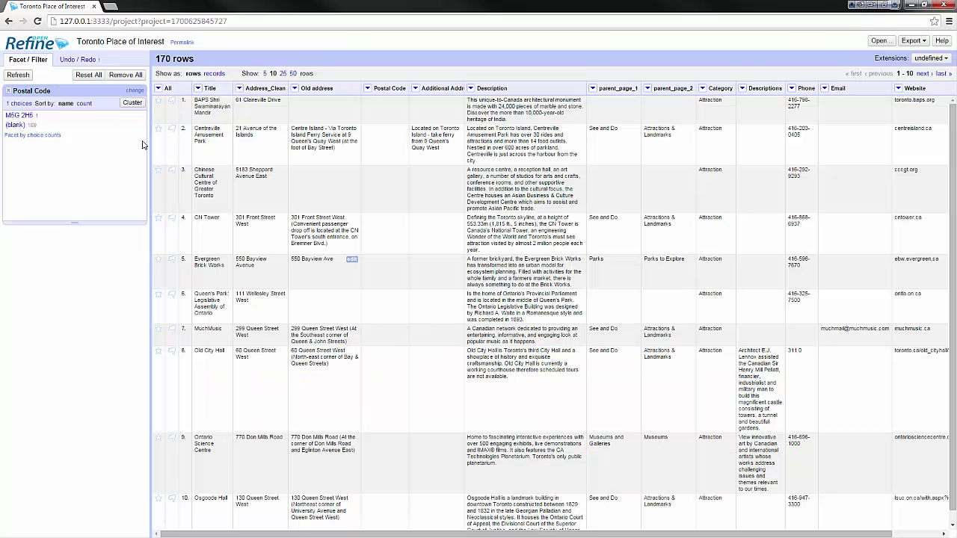
pyautogui.click(18, 115)
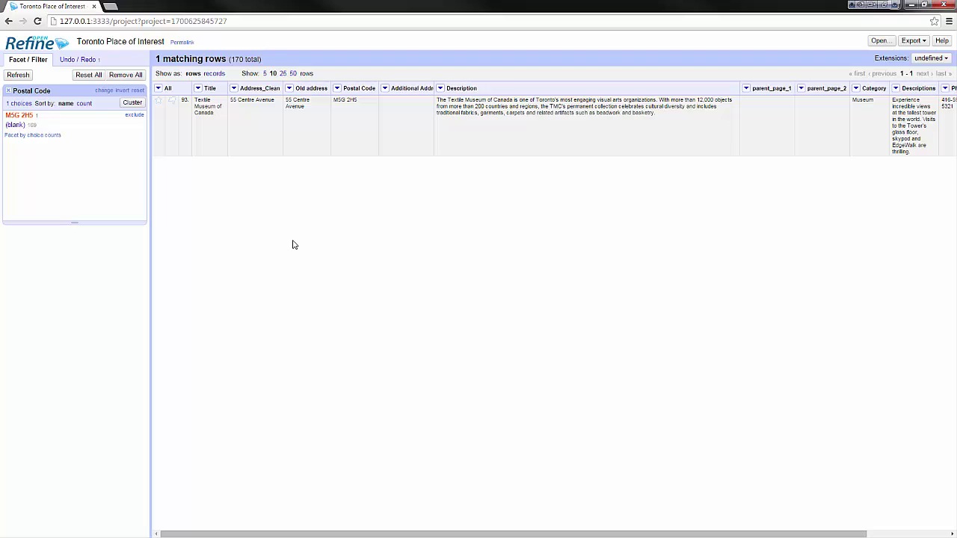
# - Strip the space from Postal Code with a replace transform, making M5G2H5, then clear the facet
pyautogui.click(337, 88)
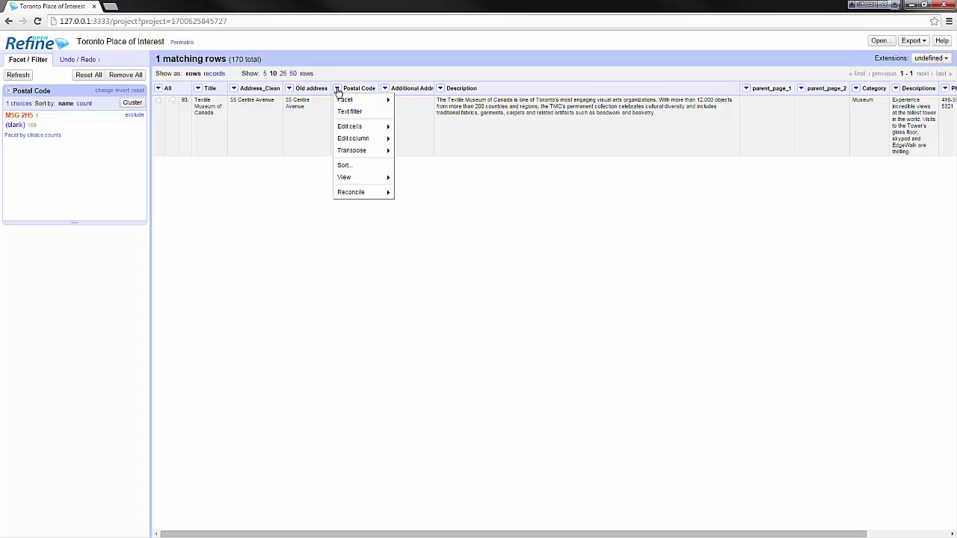
pyautogui.moveTo(349, 125)
pyautogui.click(426, 127)
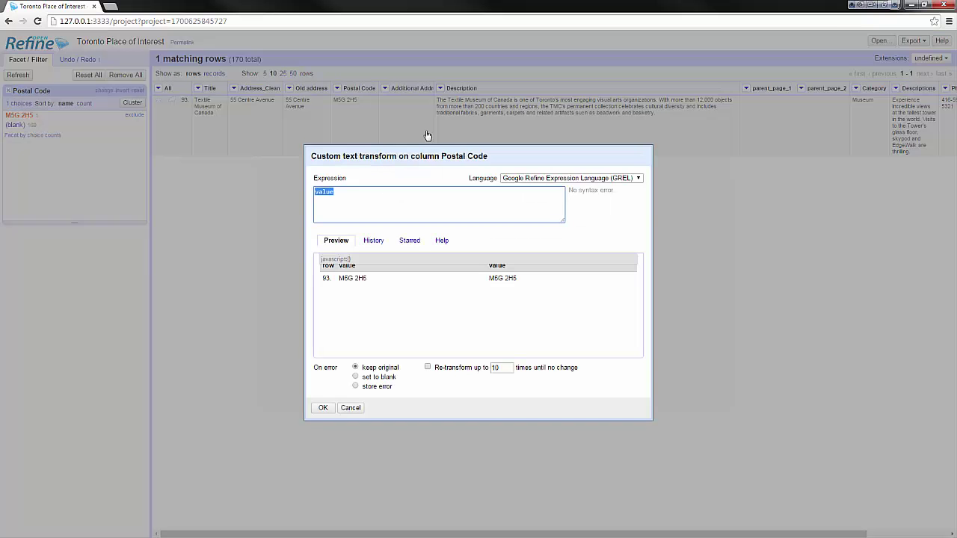
pyautogui.click(422, 206)
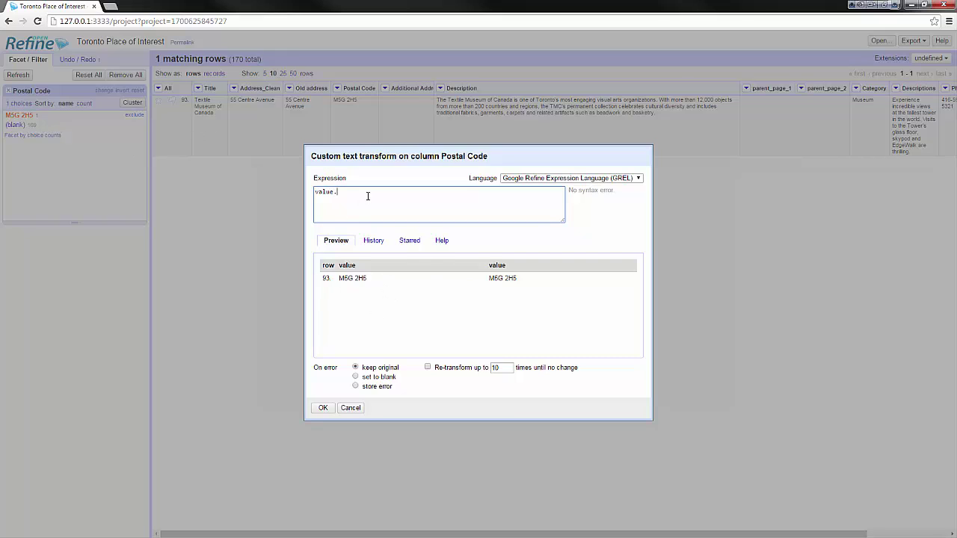
pyautogui.write('replace')
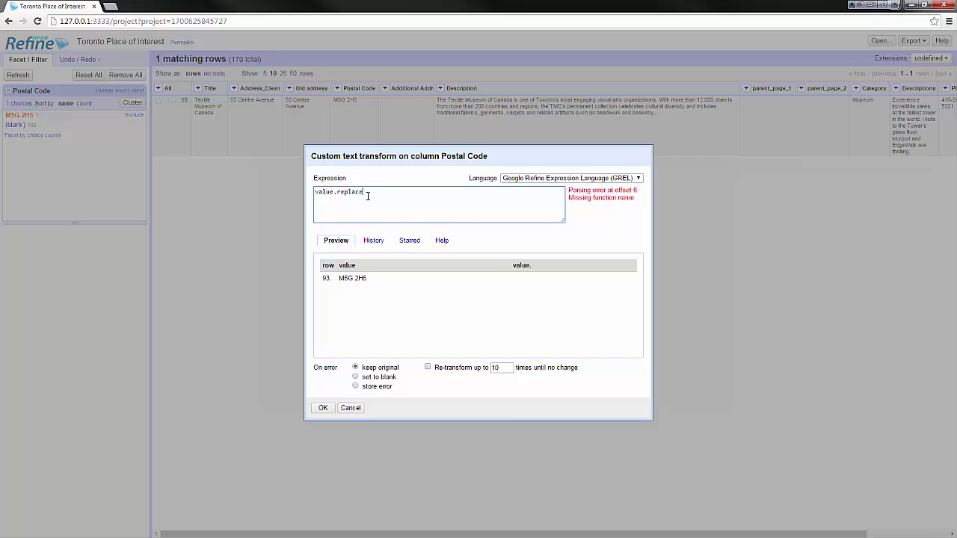
pyautogui.write('("')
pyautogui.write(" ','')")
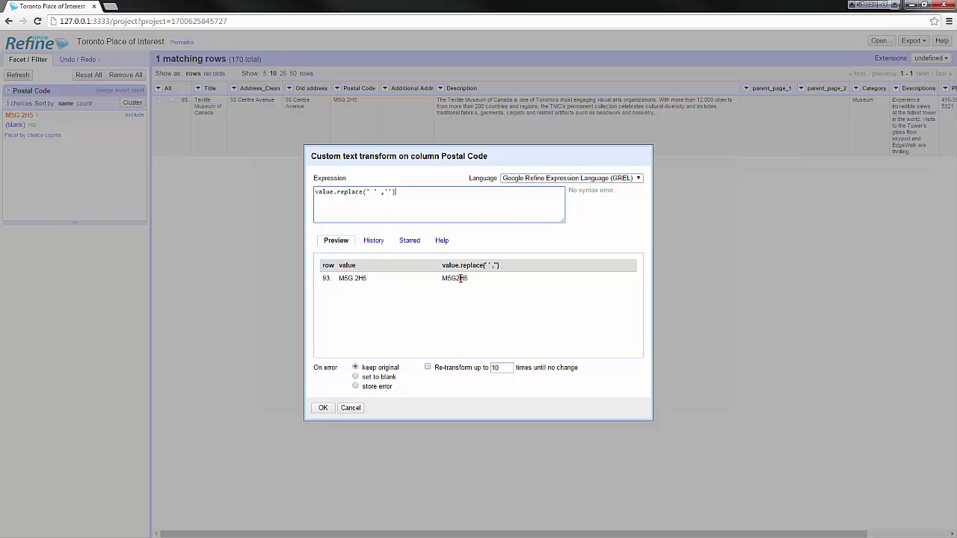
pyautogui.click(323, 410)
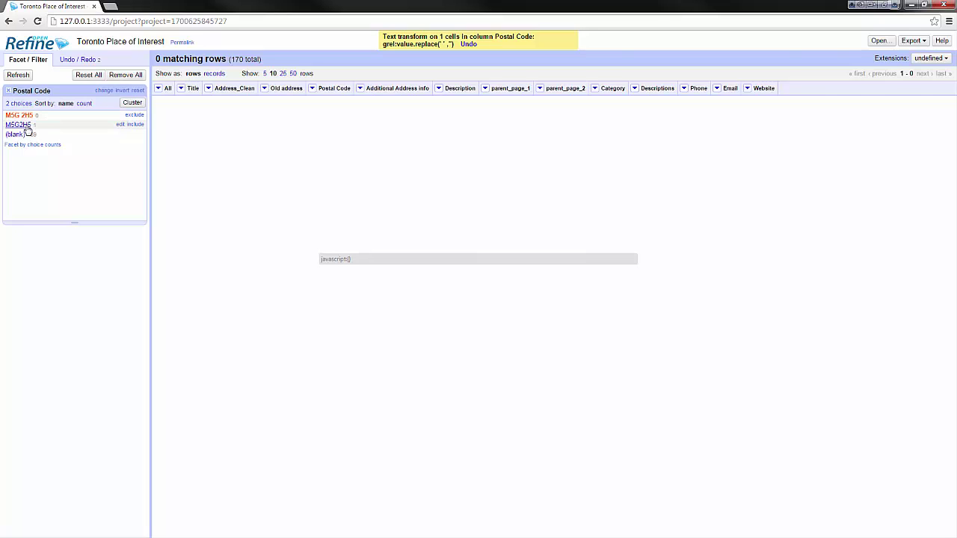
pyautogui.click(18, 125)
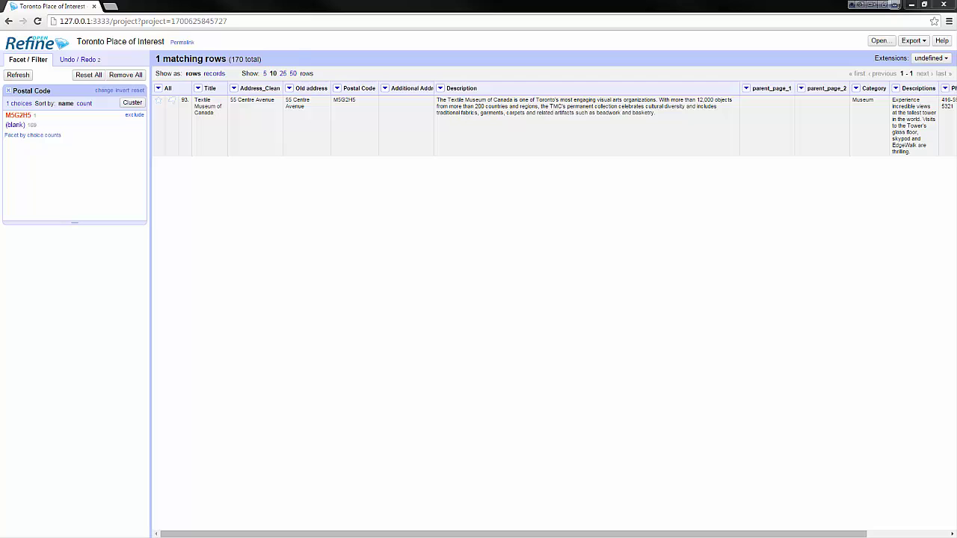
pyautogui.click(8, 90)
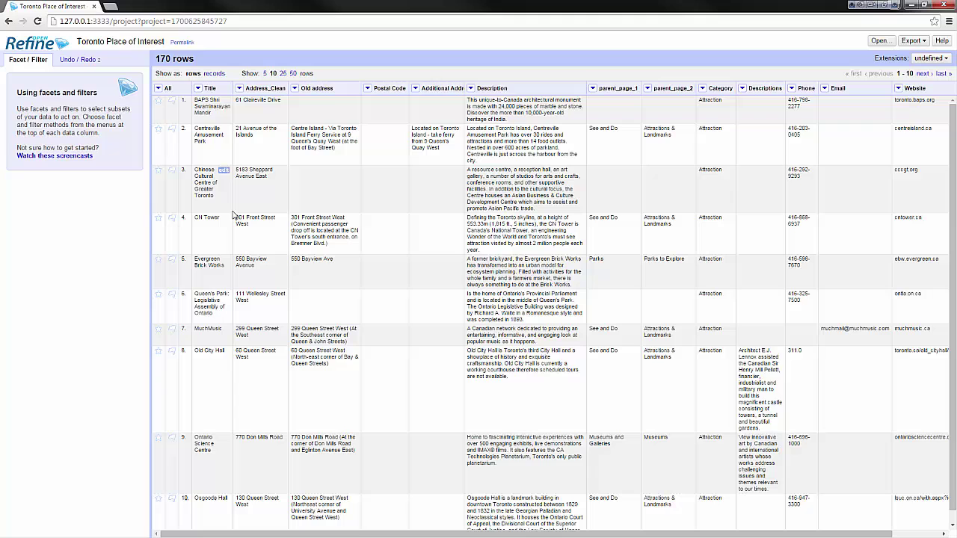
# - Transform Old address with the History replace expression, targeting cells['Address_Clean'] instead
pyautogui.click(294, 88)
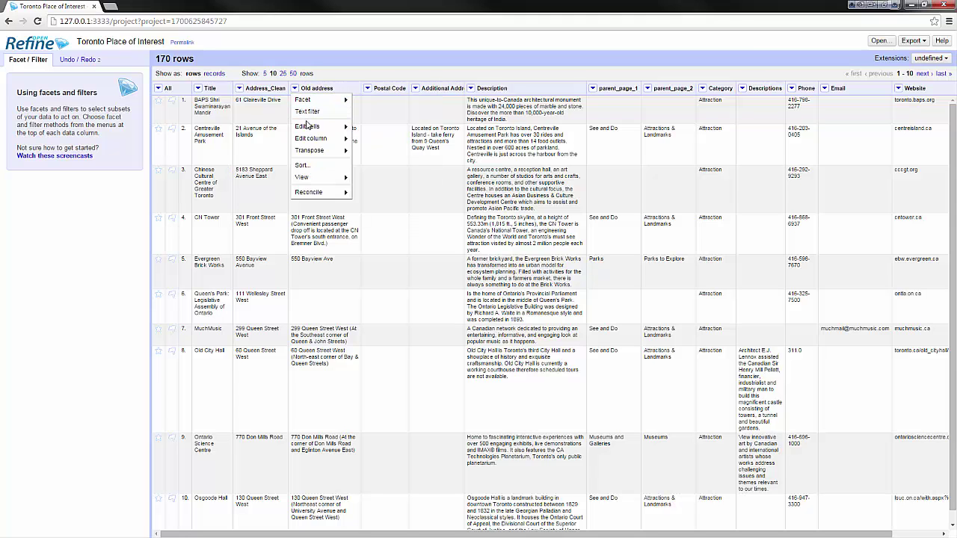
pyautogui.moveTo(306, 126)
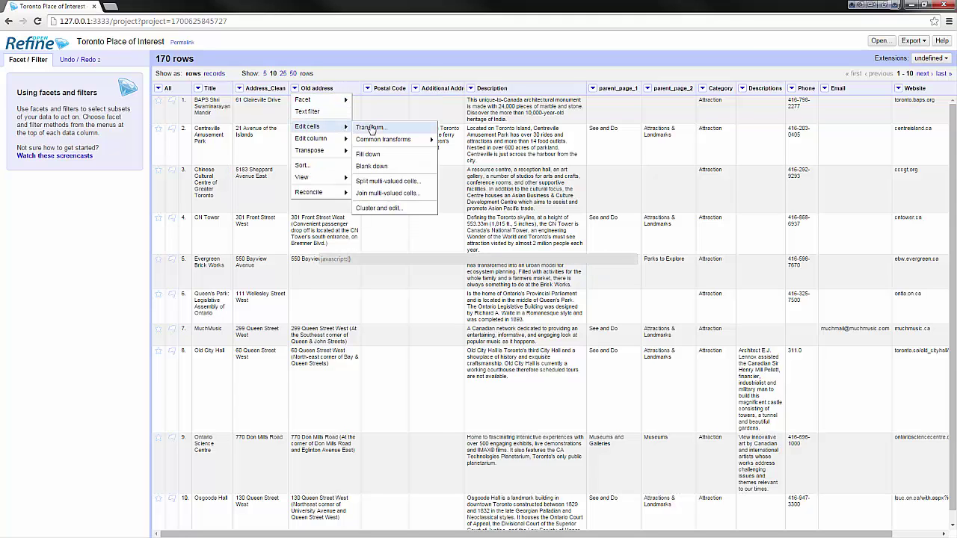
pyautogui.click(371, 128)
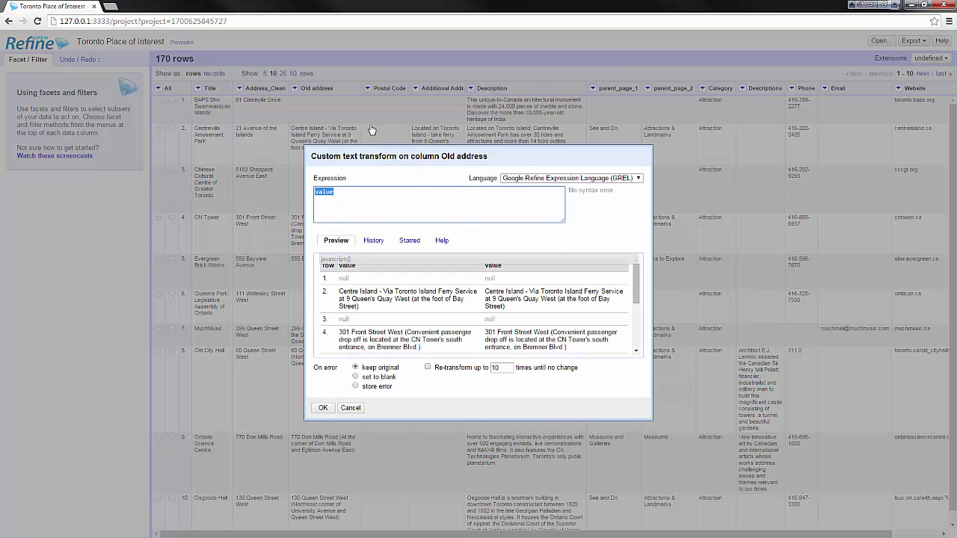
pyautogui.click(376, 246)
pyautogui.click(376, 246)
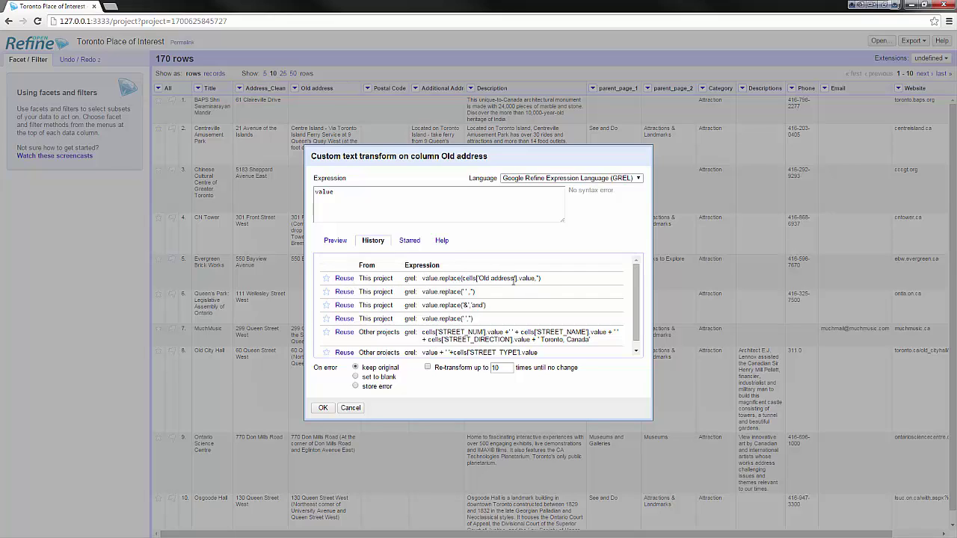
pyautogui.click(342, 279)
pyautogui.click(392, 194)
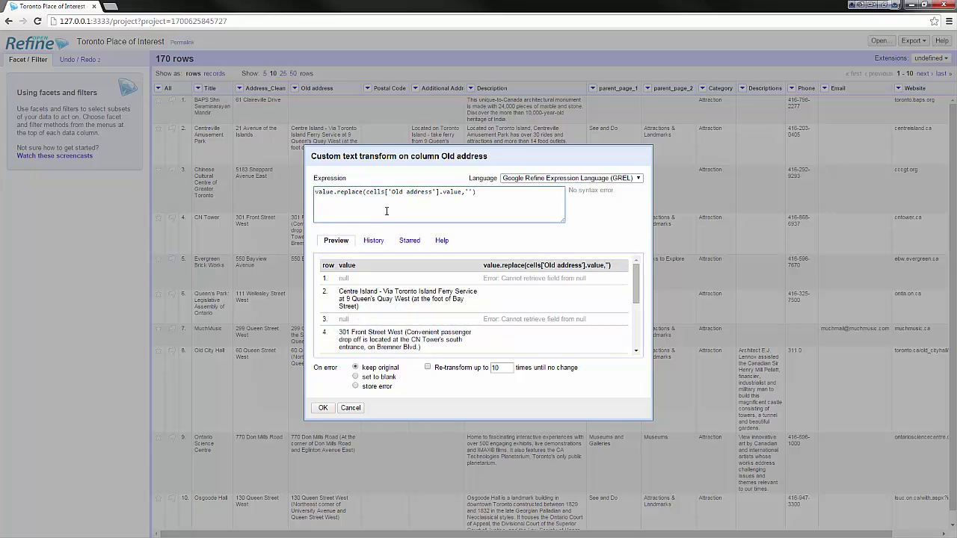
pyautogui.moveTo(392, 193); pyautogui.dragTo(433, 195)
pyautogui.write('Address_')
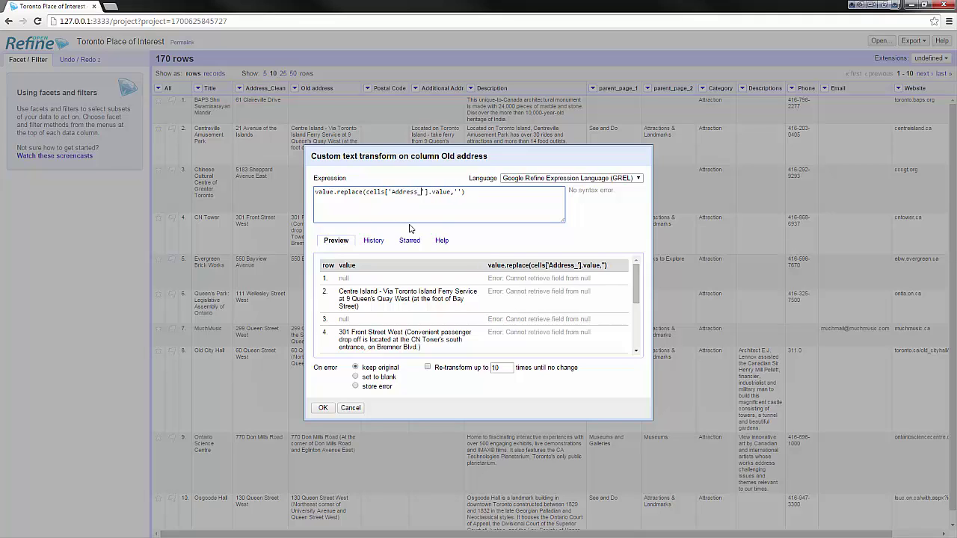
pyautogui.write('Clean')
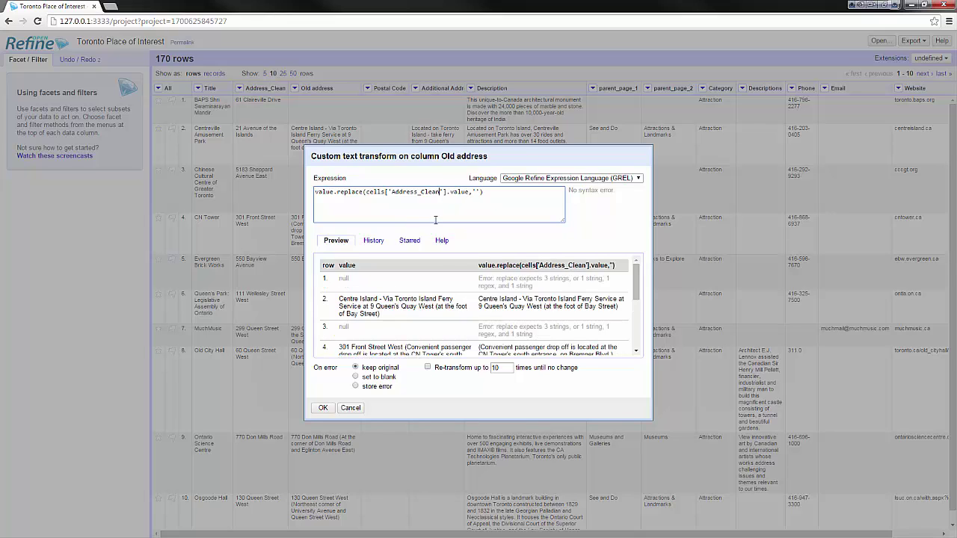
pyautogui.scroll(-1, 452, 300)
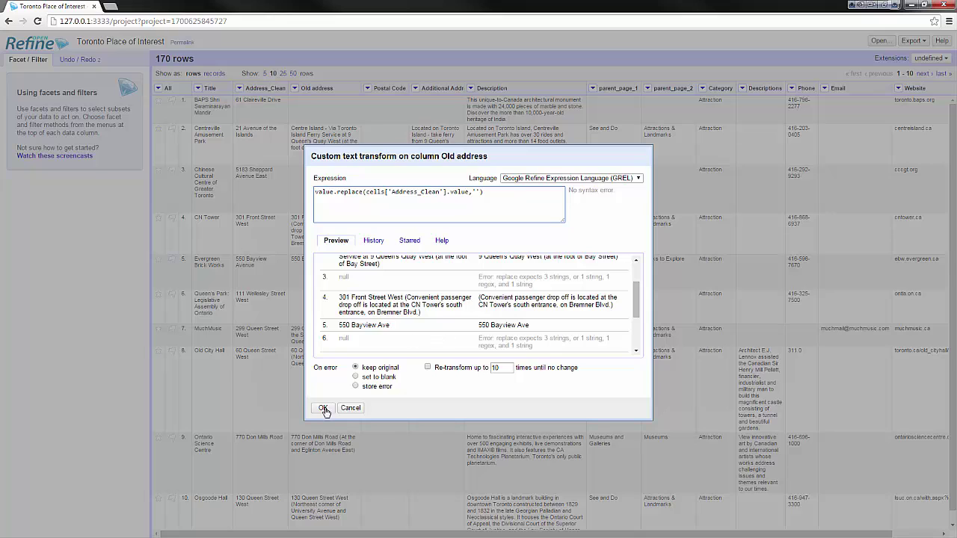
pyautogui.scroll(-3, 484, 314)
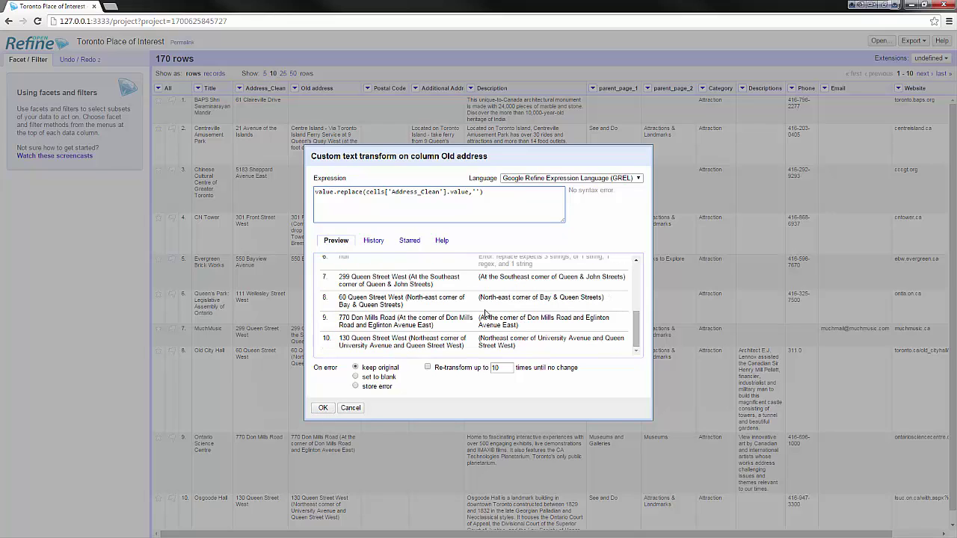
pyautogui.click(323, 407)
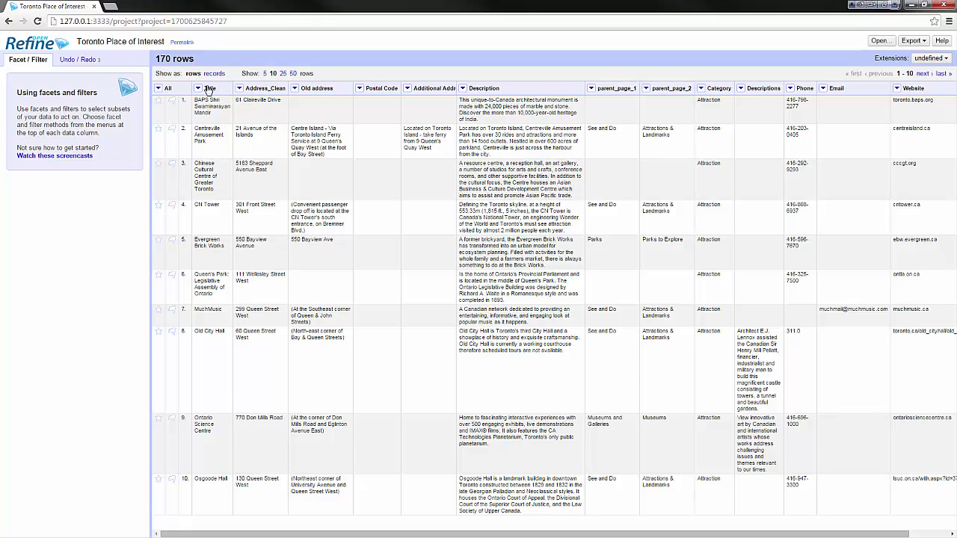
# - Add a Title text filter for an apostrophe, narrowing the table to 13 rows
pyautogui.click(198, 88)
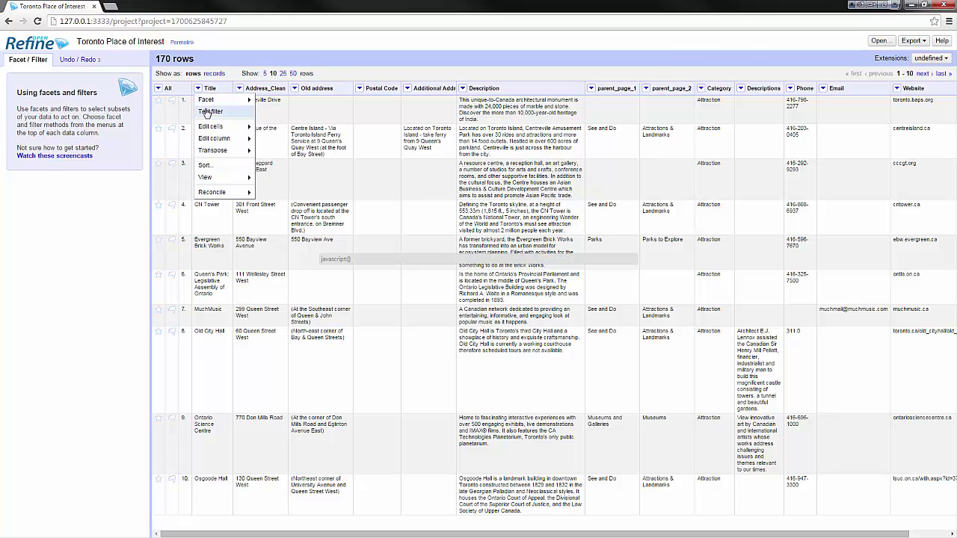
pyautogui.click(213, 112)
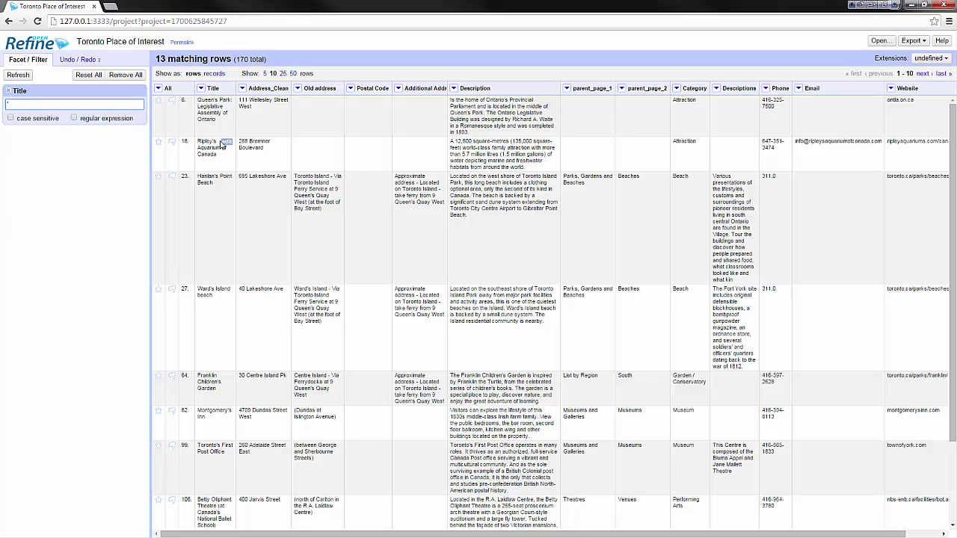
pyautogui.doubleClick(226, 100)
pyautogui.click(201, 89)
# - Enter a Title transform value.replace(''',' '), then correct its quote characters to '"'
pyautogui.moveTo(223, 127)
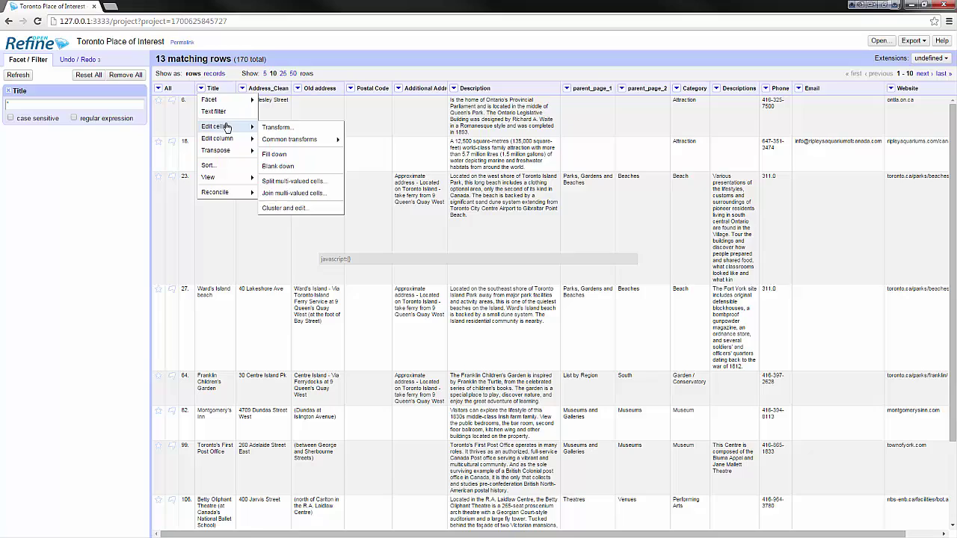
pyautogui.click(275, 128)
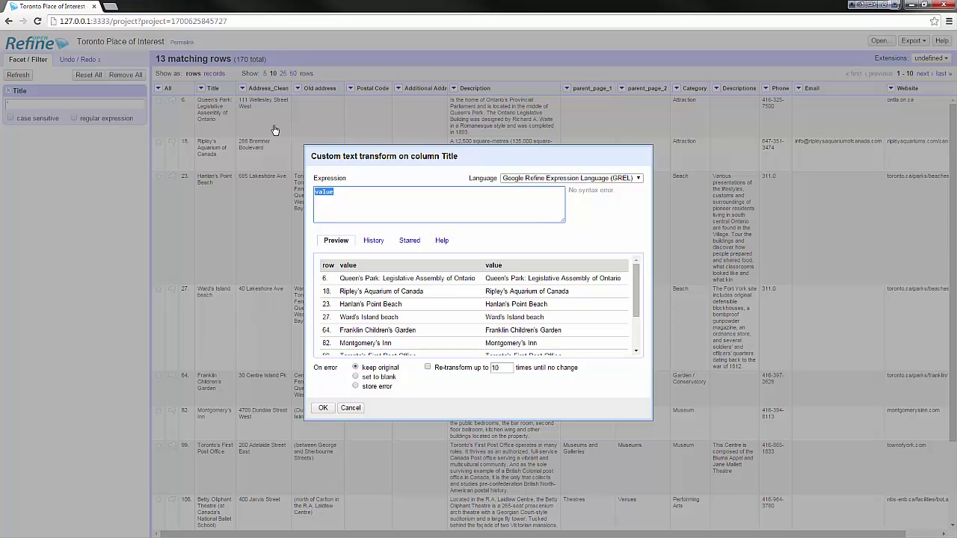
pyautogui.click(359, 202)
pyautogui.write('.repla')
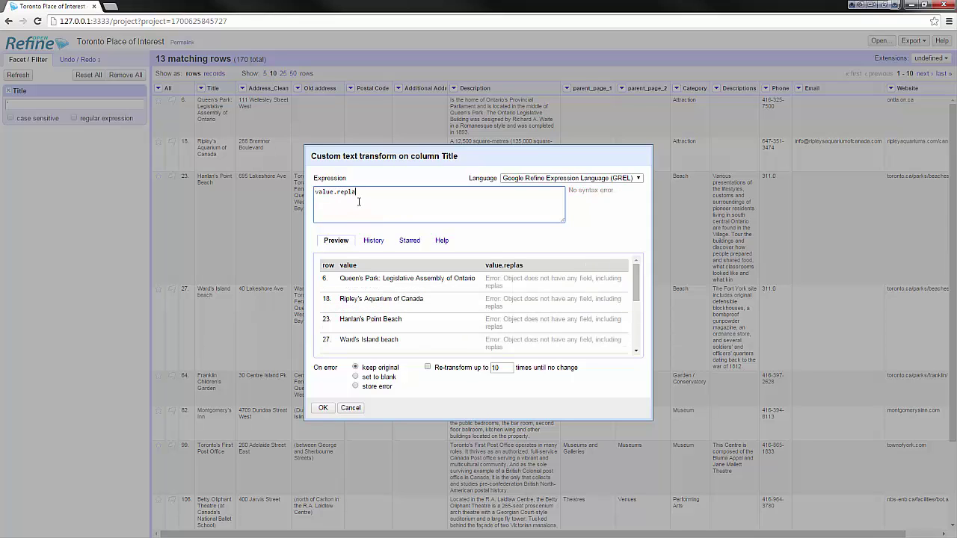
pyautogui.write("ce('")
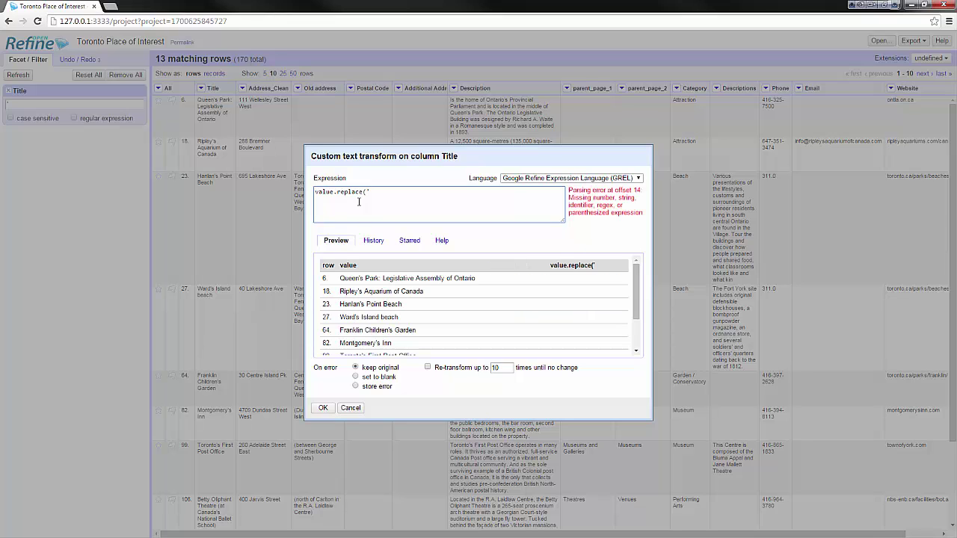
pyautogui.write("'")
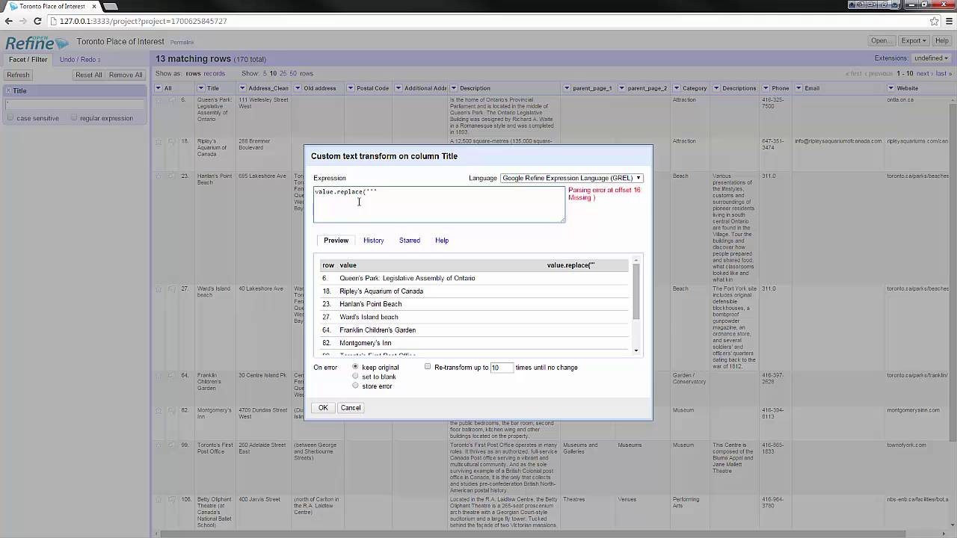
pyautogui.write("',' ')")
pyautogui.moveTo(367, 192); pyautogui.dragTo(375, 192)
pyautogui.write('\'"\'')
# - Correct the Title expression's quotes so it reads value.replace("'"," ")
pyautogui.write(',')
pyautogui.click(366, 194)
pyautogui.press('BackSpace')
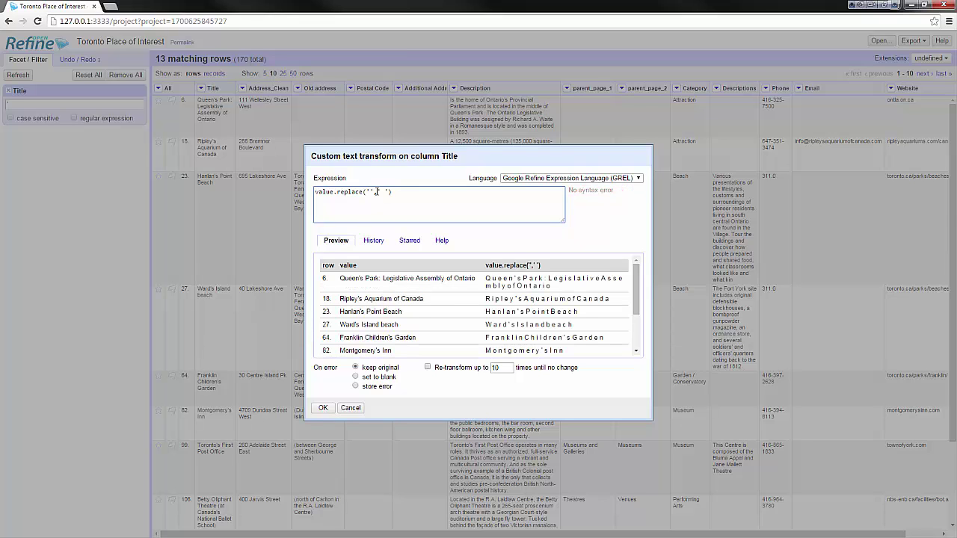
pyautogui.write('"')
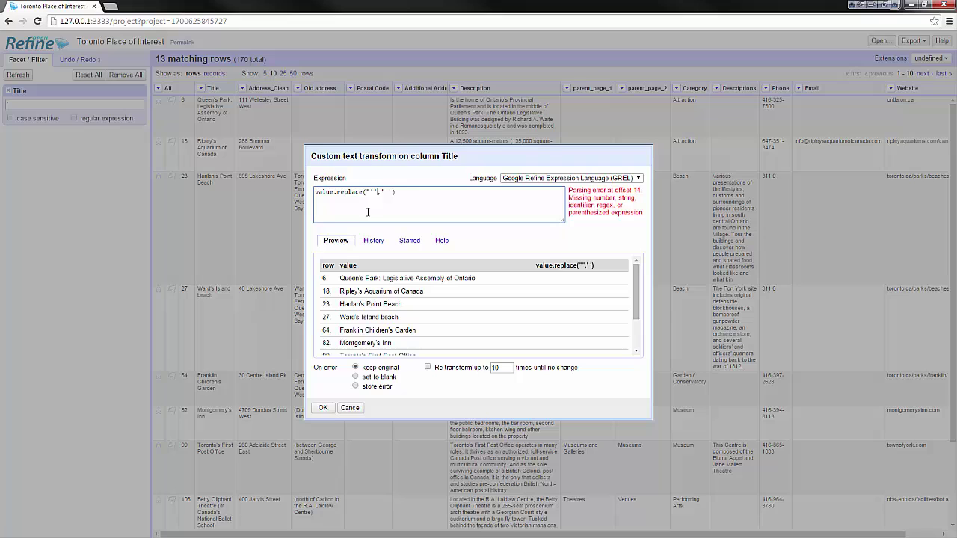
pyautogui.press('Right')
pyautogui.press('Delete')
pyautogui.write('"')
pyautogui.press('Right')
pyautogui.hotkey('shift', 'Right')
pyautogui.hotkey('shift', 'Right')
pyautogui.hotkey('shift', 'Right')
pyautogui.write('" "')
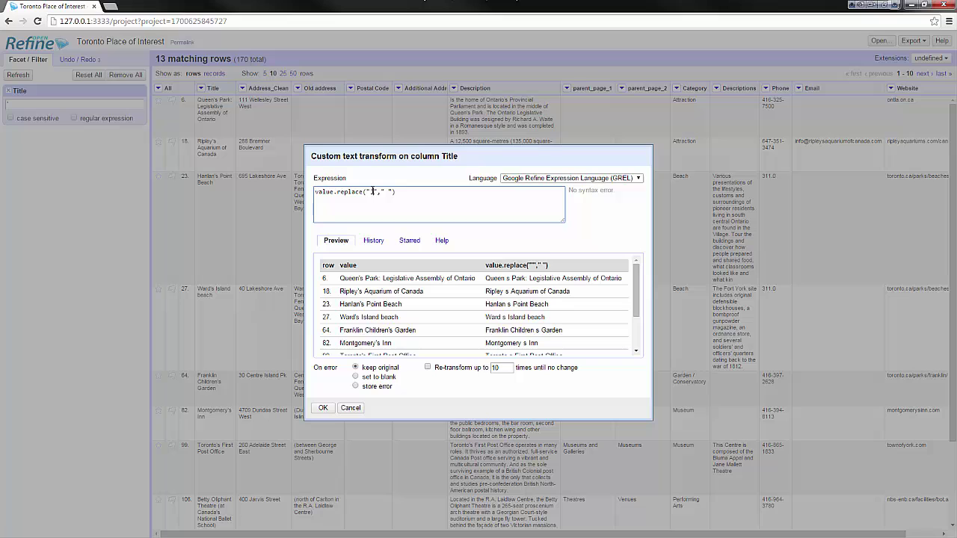
# - Apply the apostrophe-to-space transform to the 13 filtered Title cells
pyautogui.moveTo(373, 191); pyautogui.dragTo(369, 191)
pyautogui.scroll(-2, 433, 328)
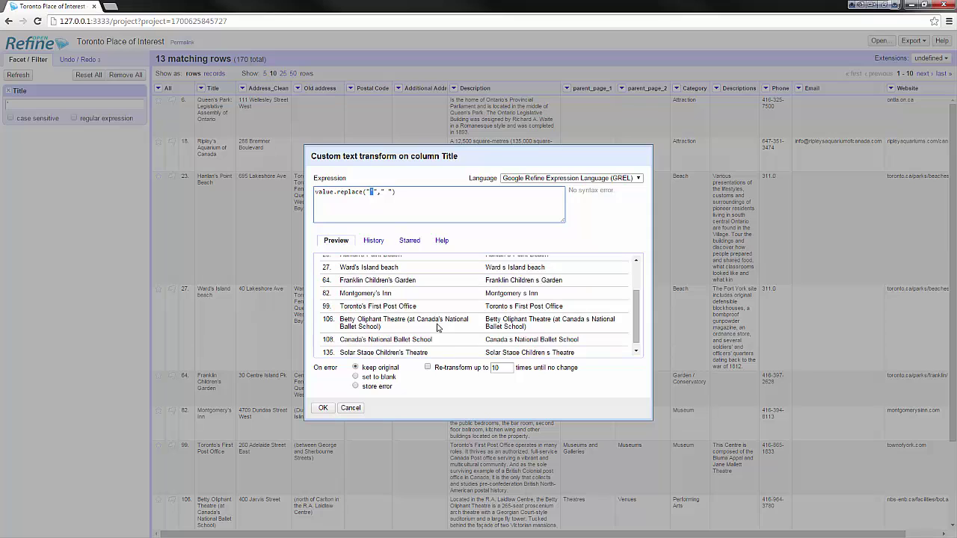
pyautogui.click(324, 407)
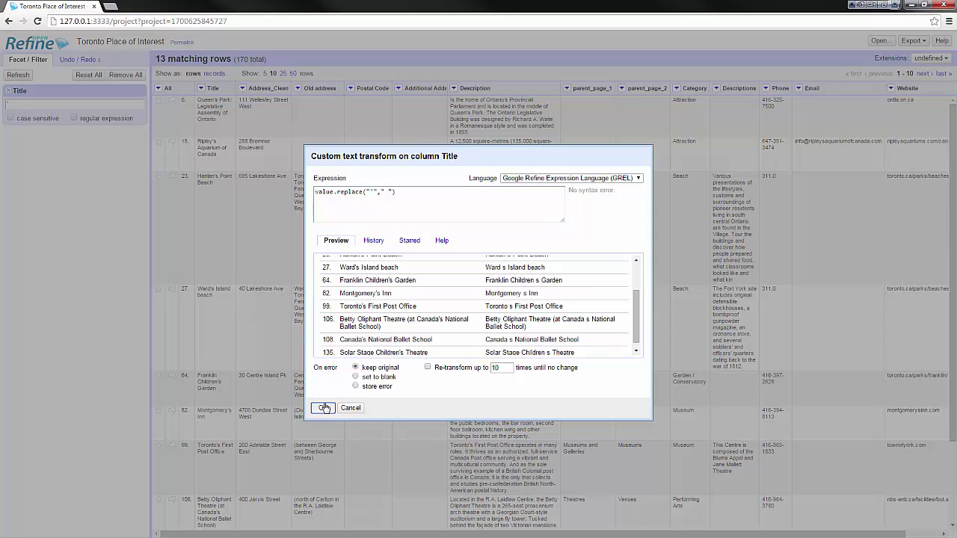